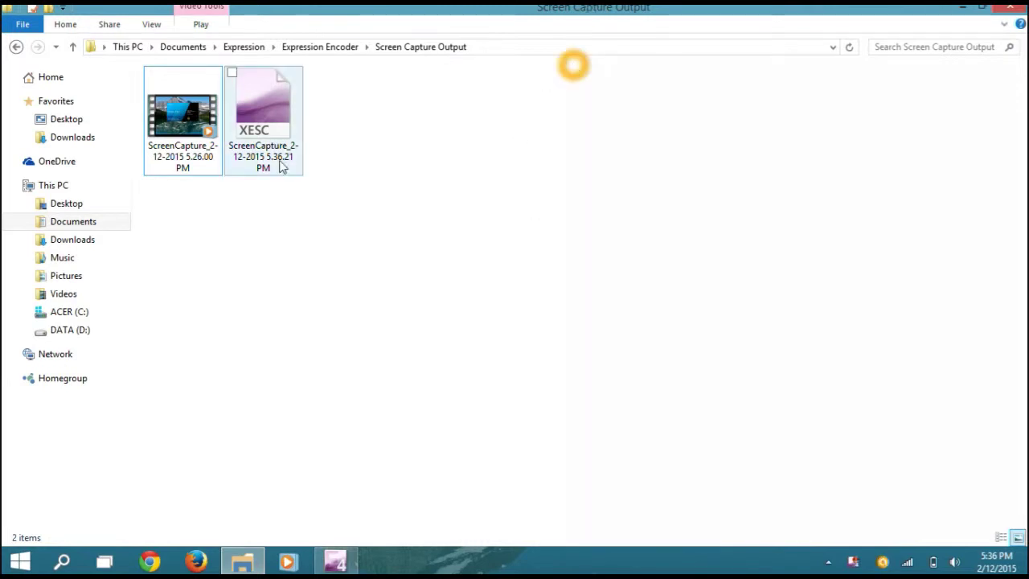
- Inspect the general and detailed file properties of the ScreenCapture_2-12-2015 5.26.00 PM recording
left_click(243, 131)
left_click(188, 252)
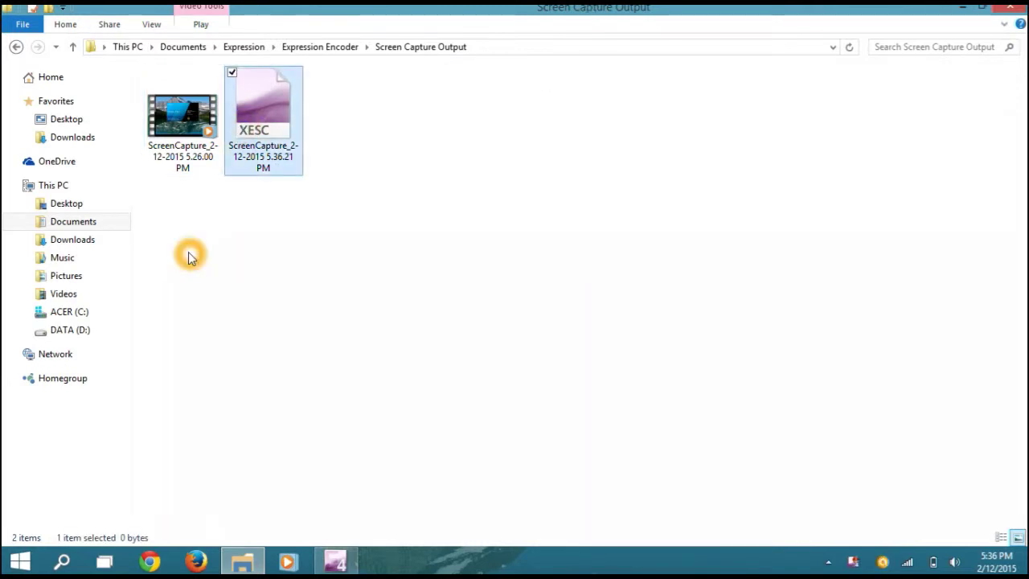
left_click(184, 160)
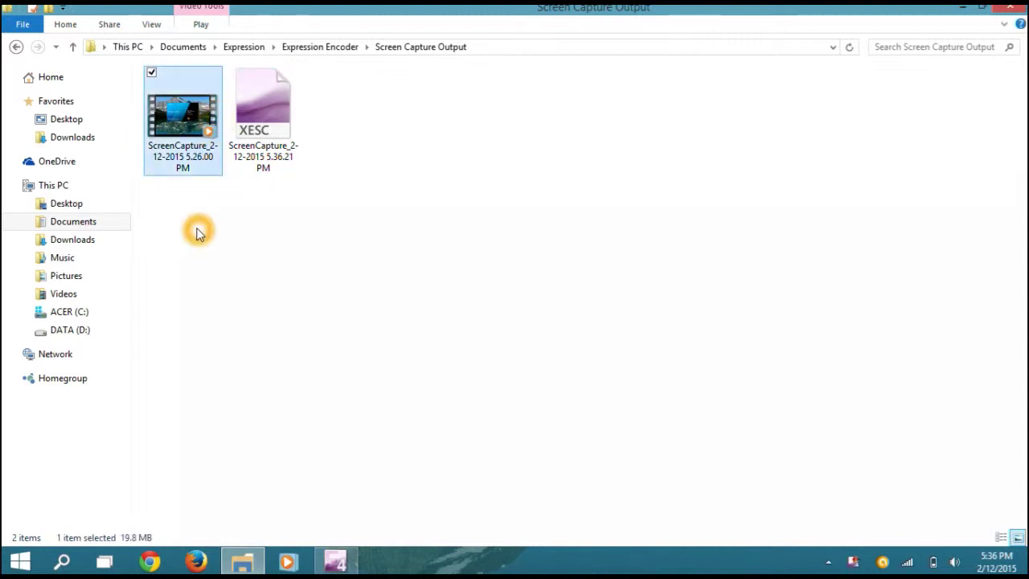
left_click(177, 168)
right_click(177, 149)
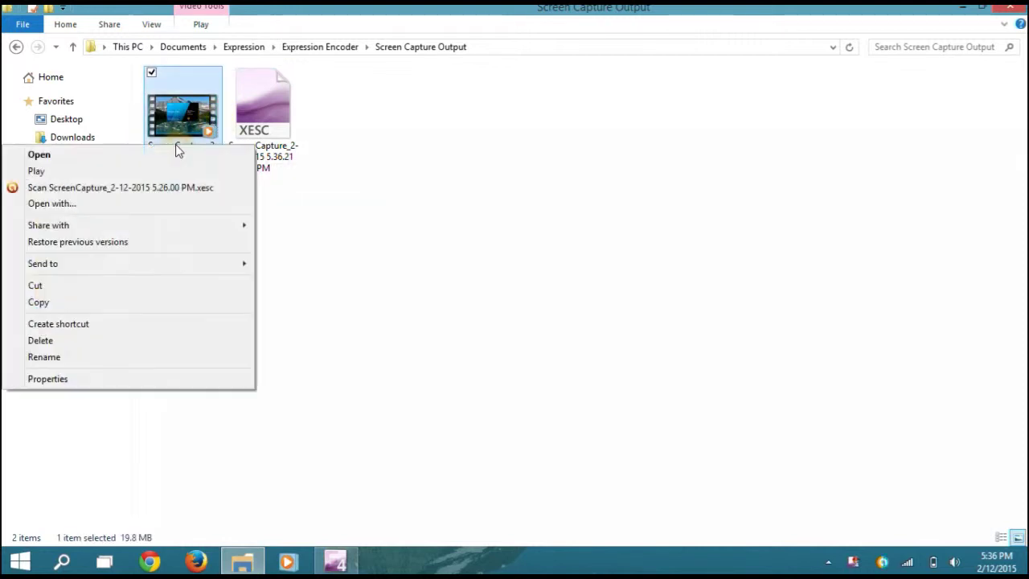
left_click(165, 387)
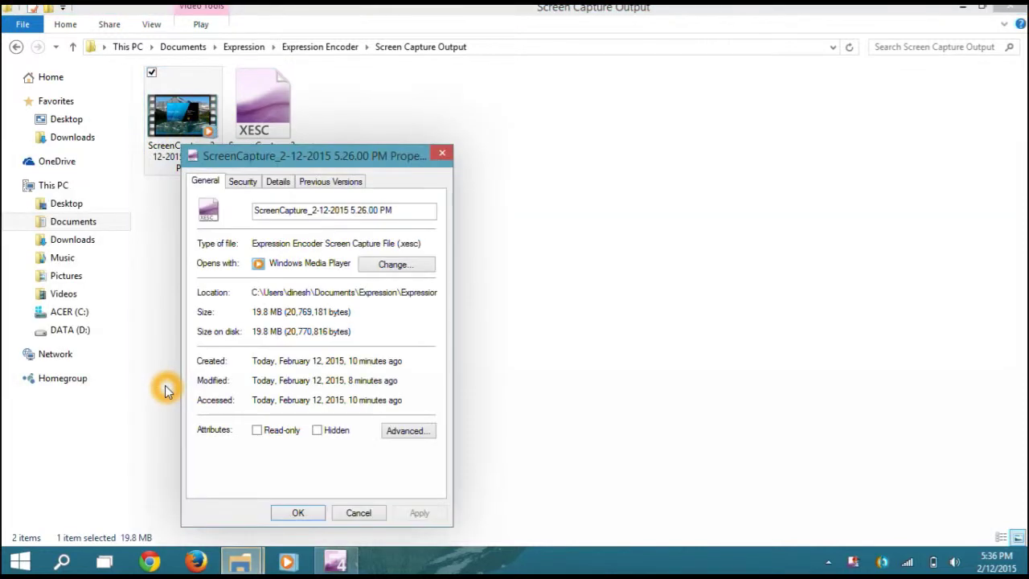
left_click(278, 182)
left_click(361, 228)
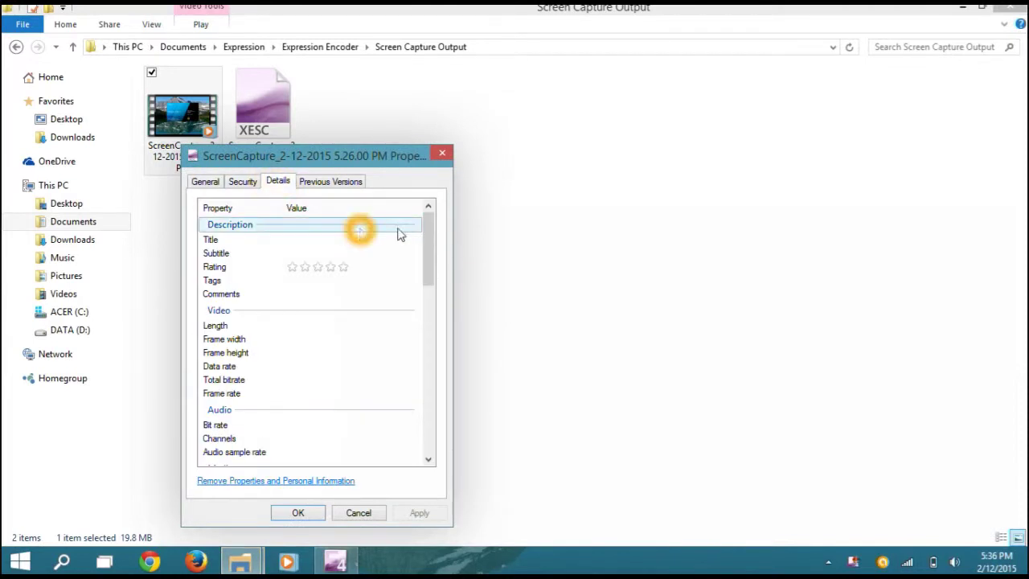
left_click_drag(425, 235, 430, 413)
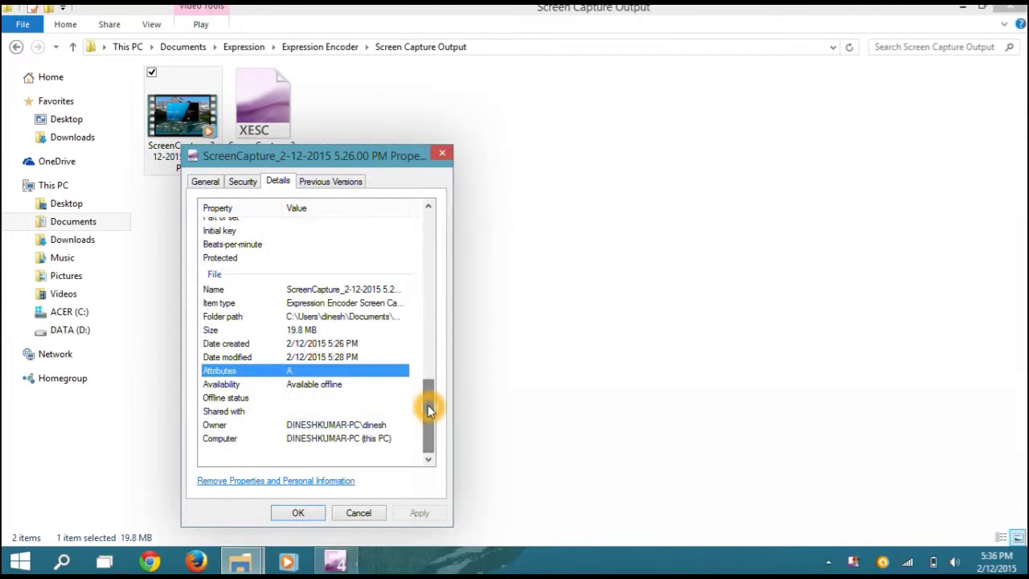
left_click(243, 182)
left_click(205, 182)
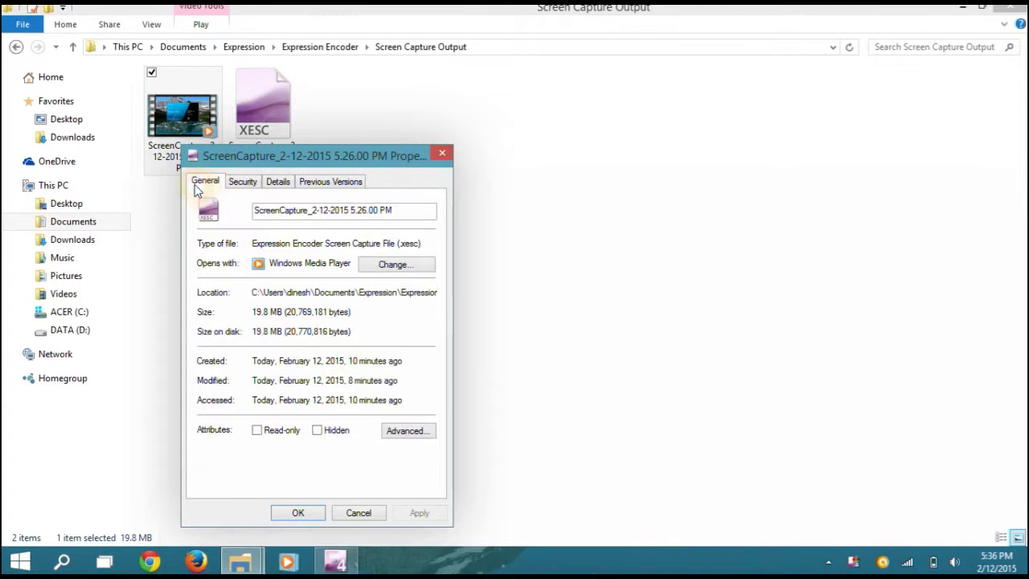
key("Escape")
key("super")
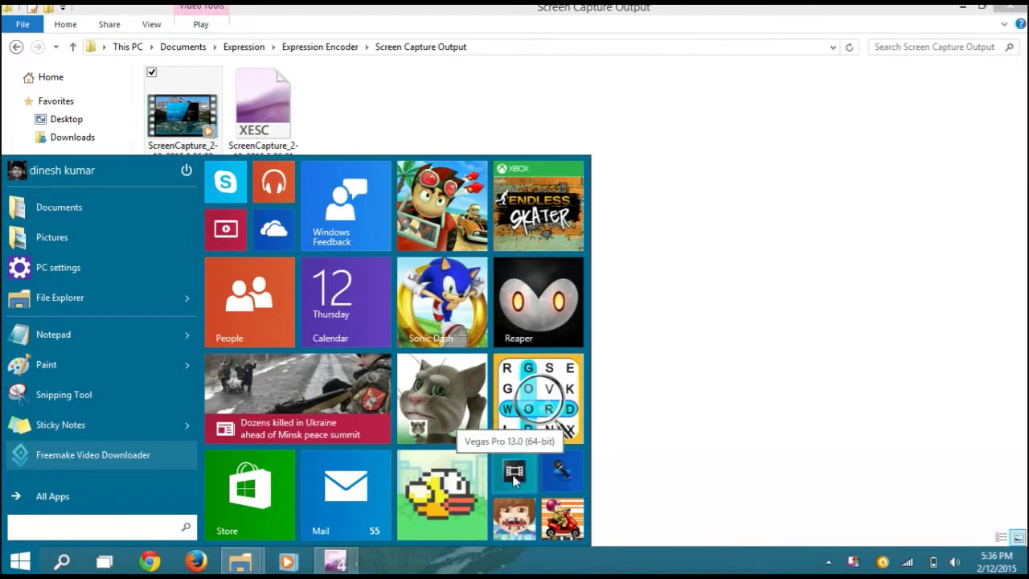
left_click(743, 413)
left_click(459, 249)
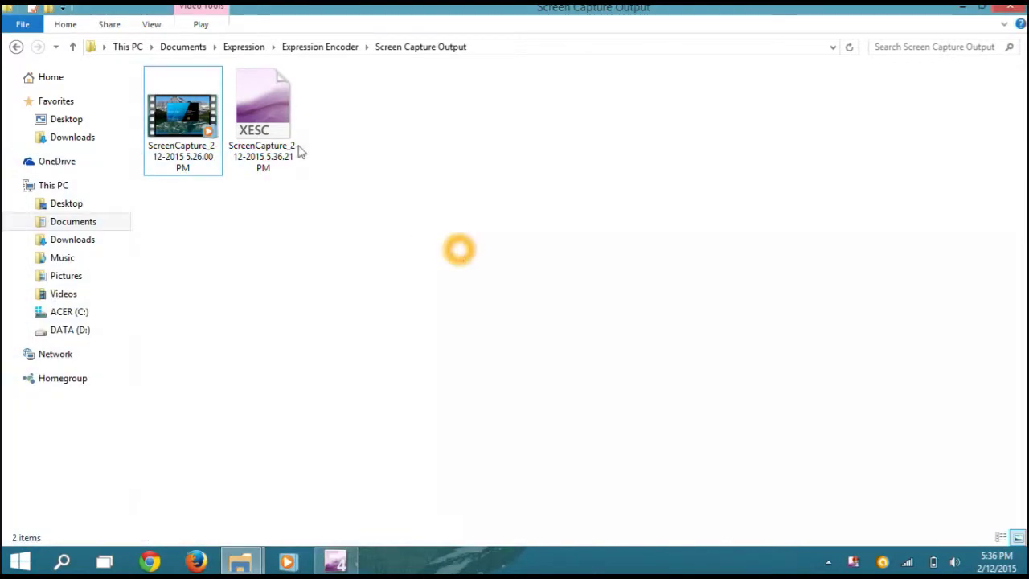
left_click(293, 132)
left_click(239, 195)
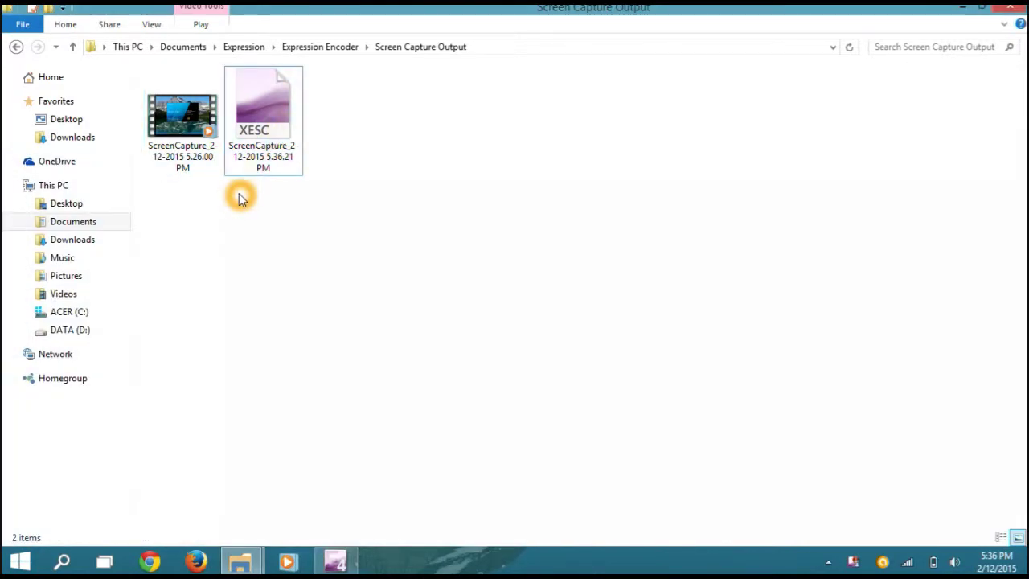
left_click(245, 151)
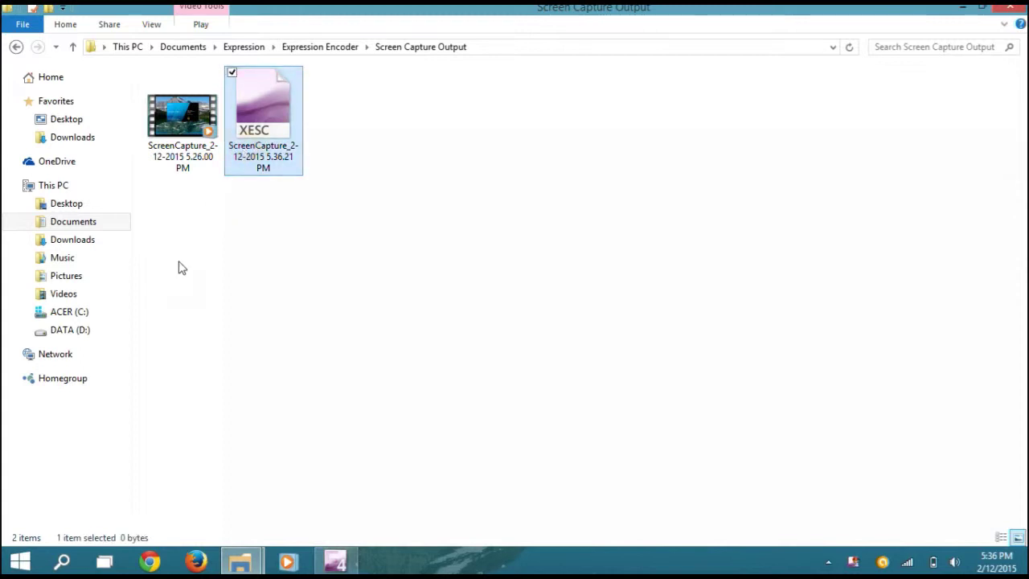
left_click(178, 266)
left_click(210, 92)
left_click(263, 97)
left_click(218, 310)
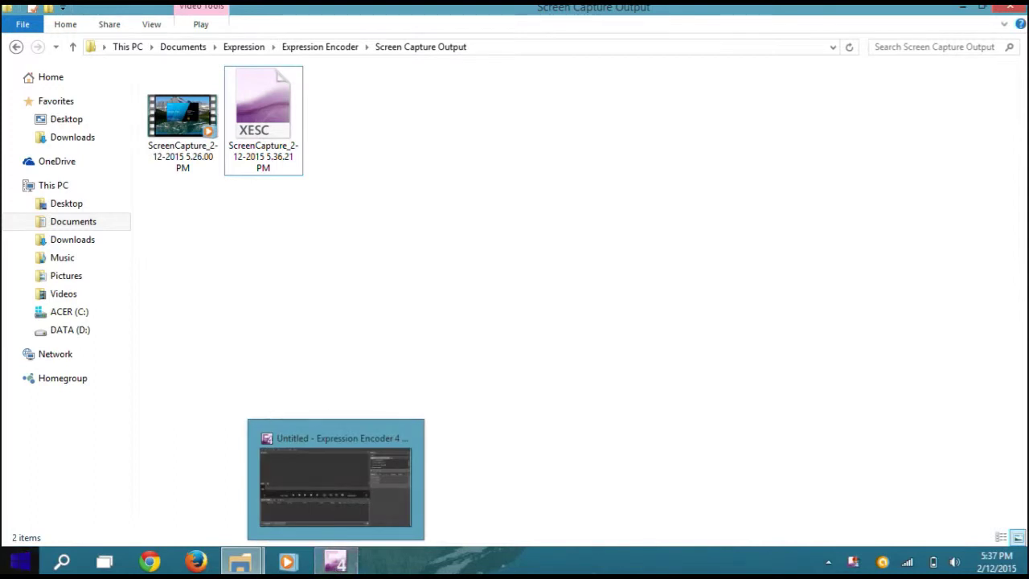
- Switch to Expression Encoder 4 and import ScreenCapture_2-12-2015 5.26.00 PM.xesc from the Screen Capture Output folder
left_click(345, 564)
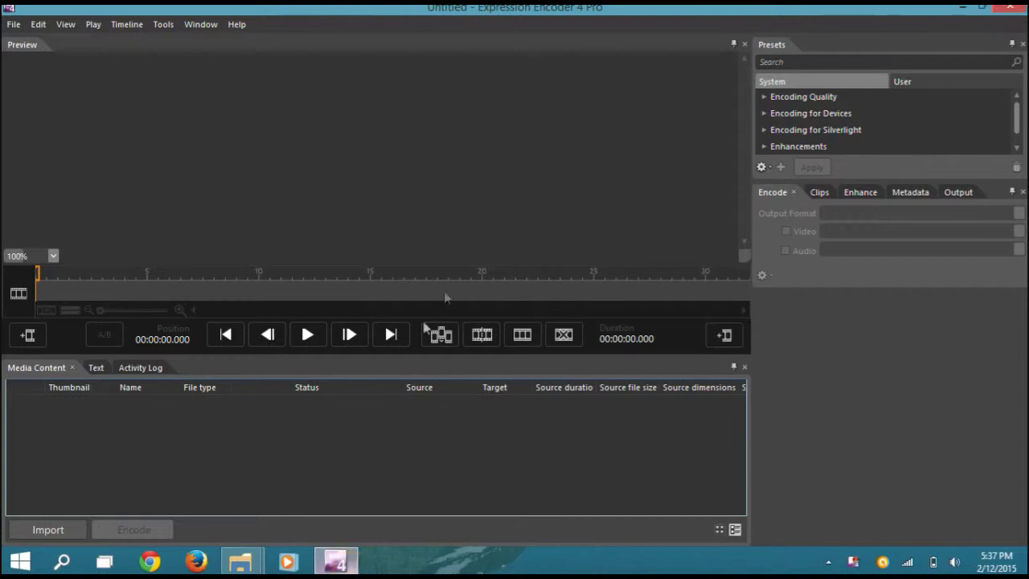
left_click(13, 25)
left_click(117, 102)
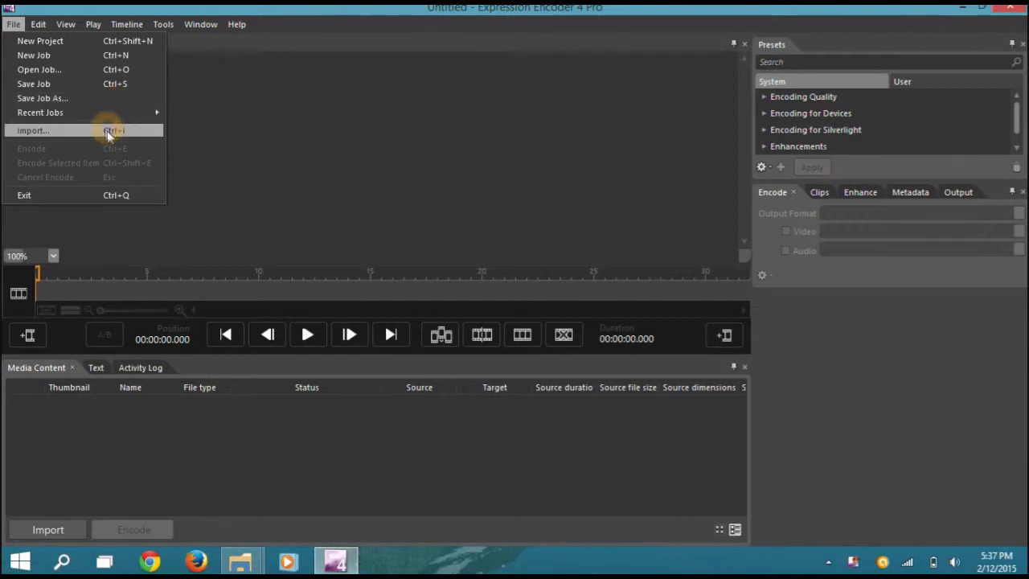
left_click(100, 133)
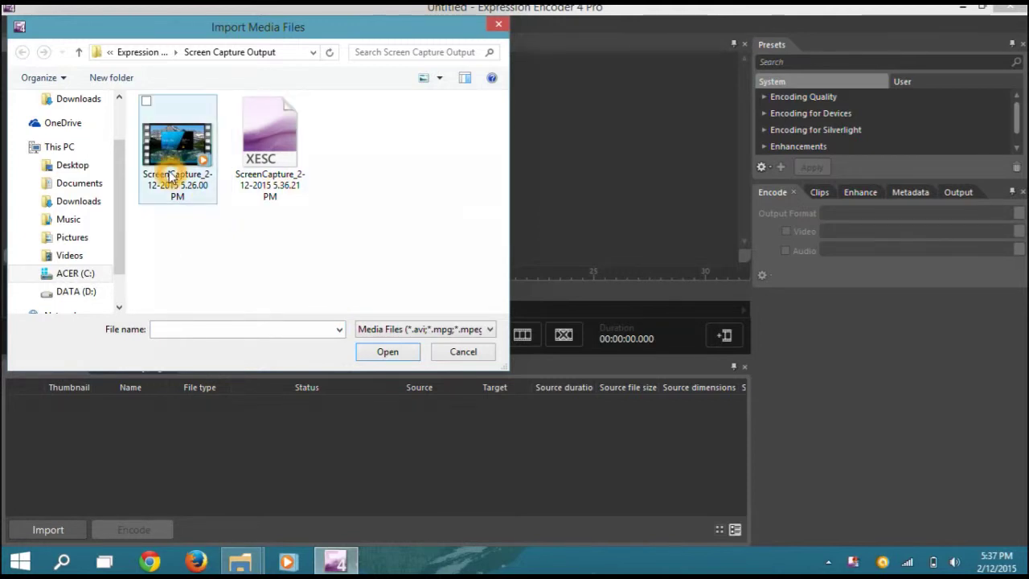
left_click(148, 60)
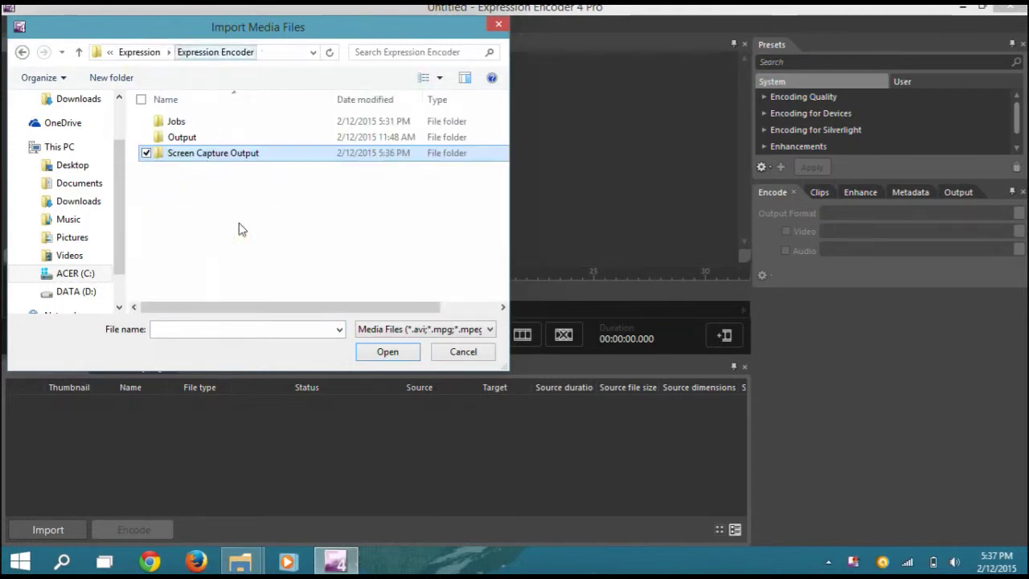
left_click(243, 156)
double_click(243, 155)
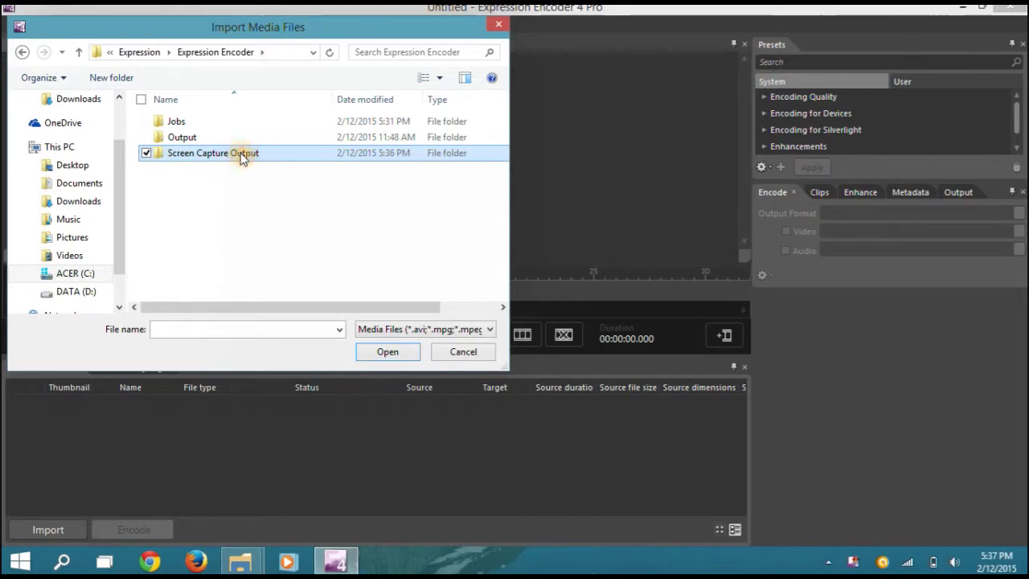
double_click(183, 149)
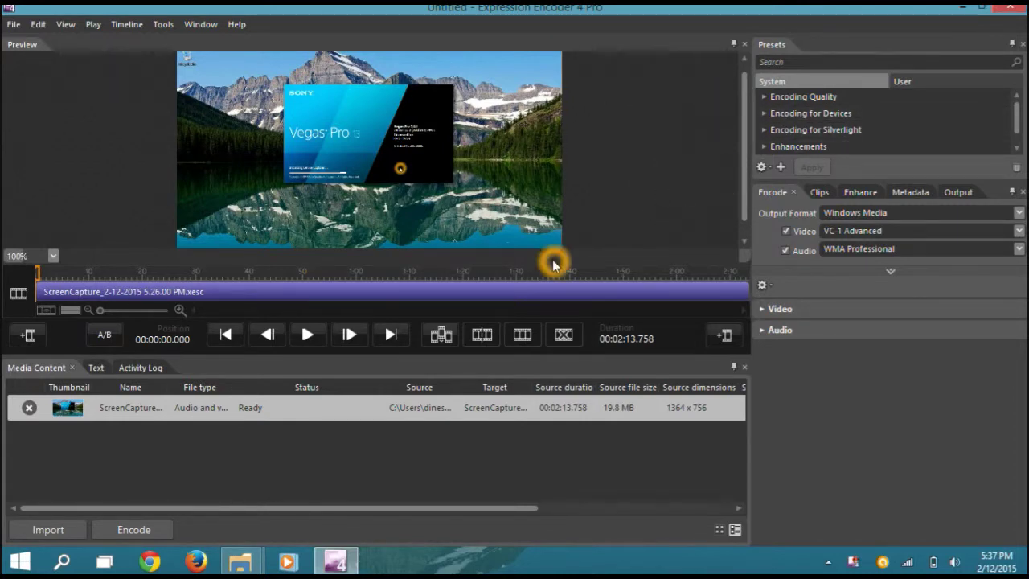
- Set both the video and audio codecs to Source in the encode settings of the imported capture
left_click(772, 201)
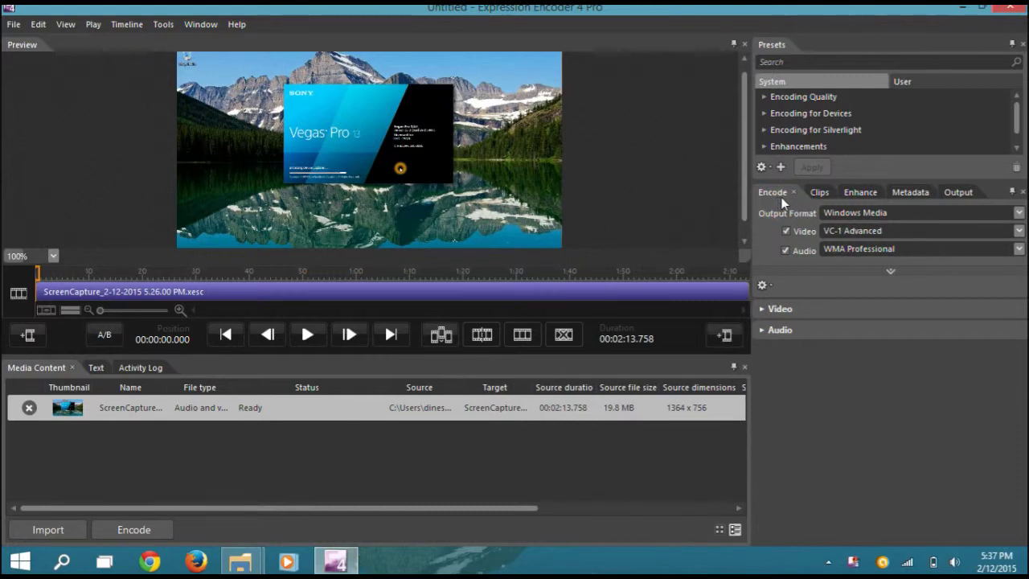
left_click(774, 201)
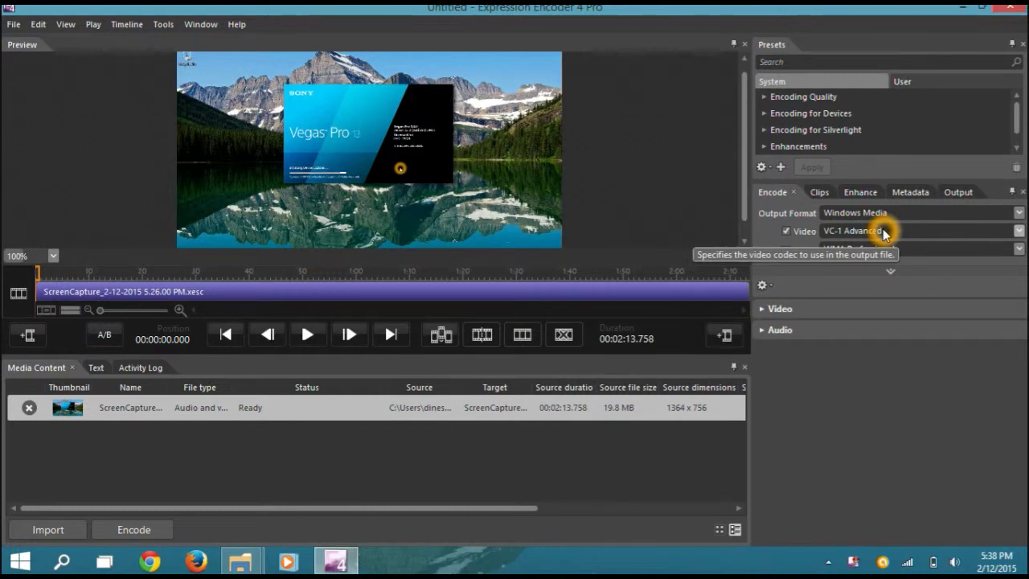
left_click(994, 233)
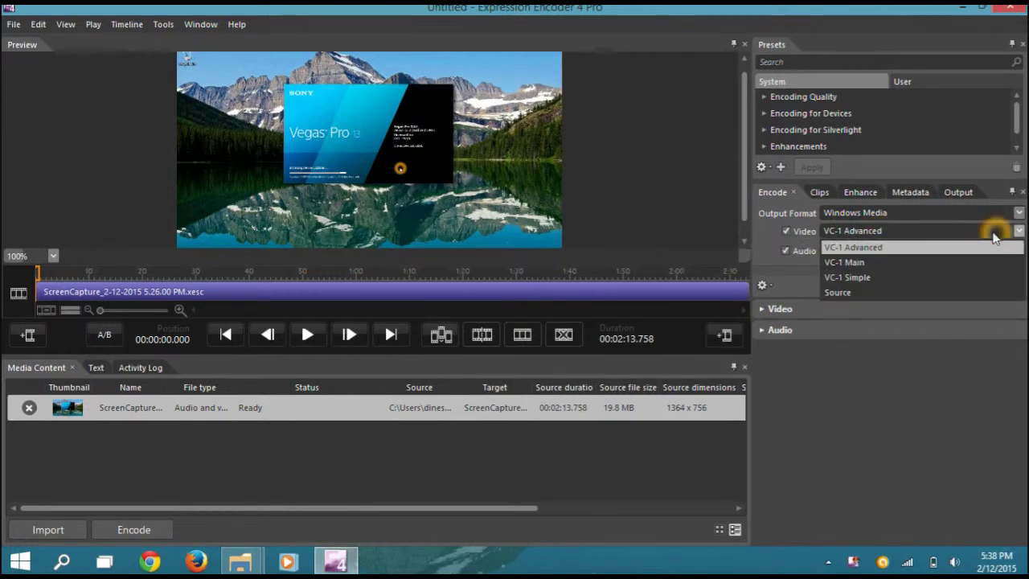
left_click(876, 291)
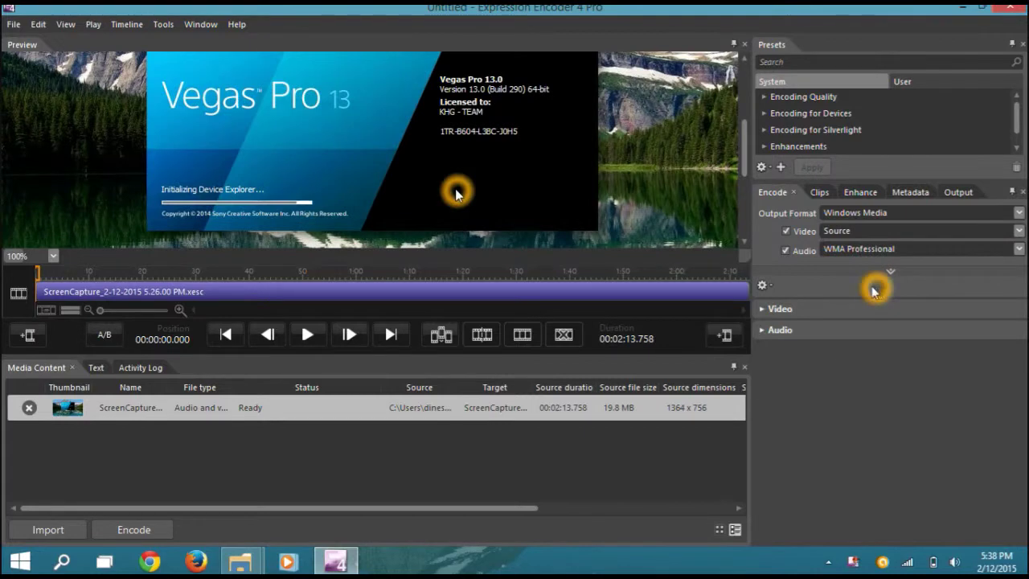
left_click(882, 249)
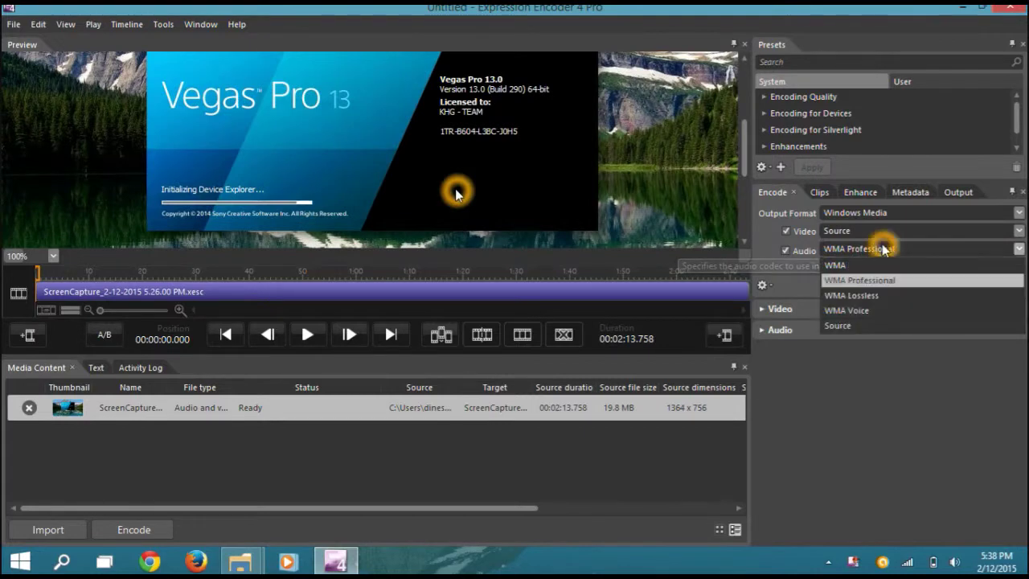
left_click(857, 328)
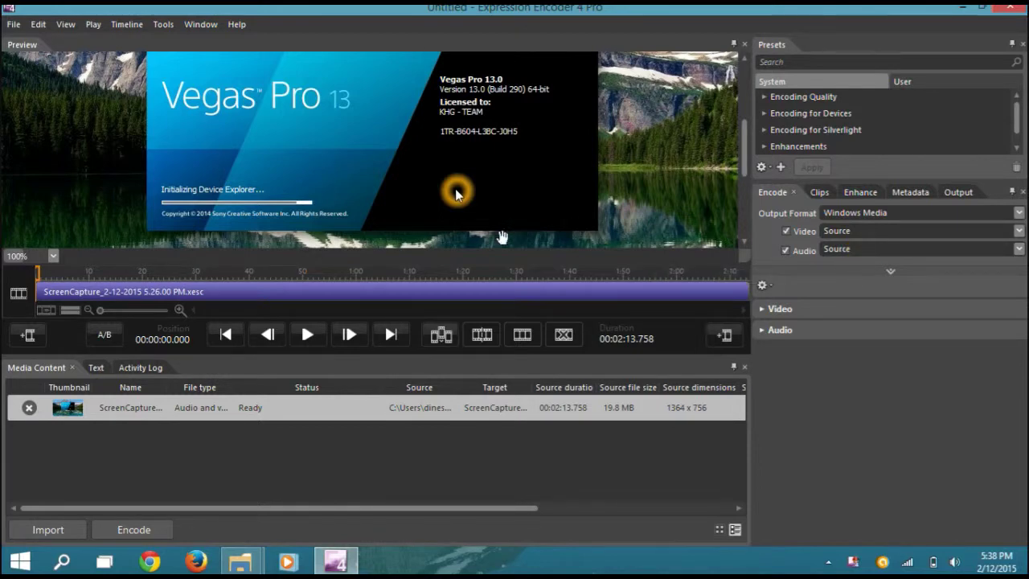
- Encode only the selected media item, the imported screen capture
left_click(10, 27)
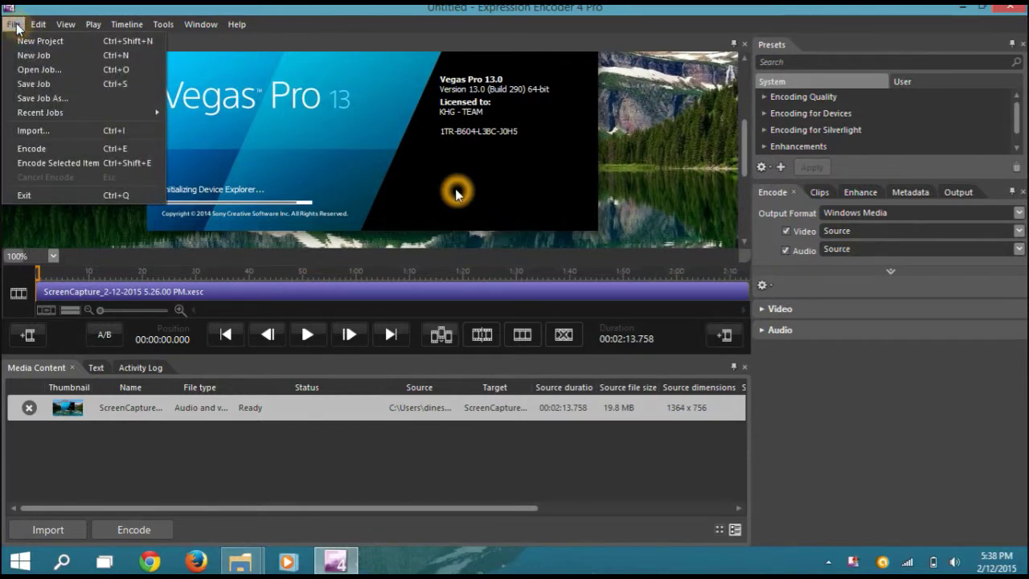
left_click(81, 160)
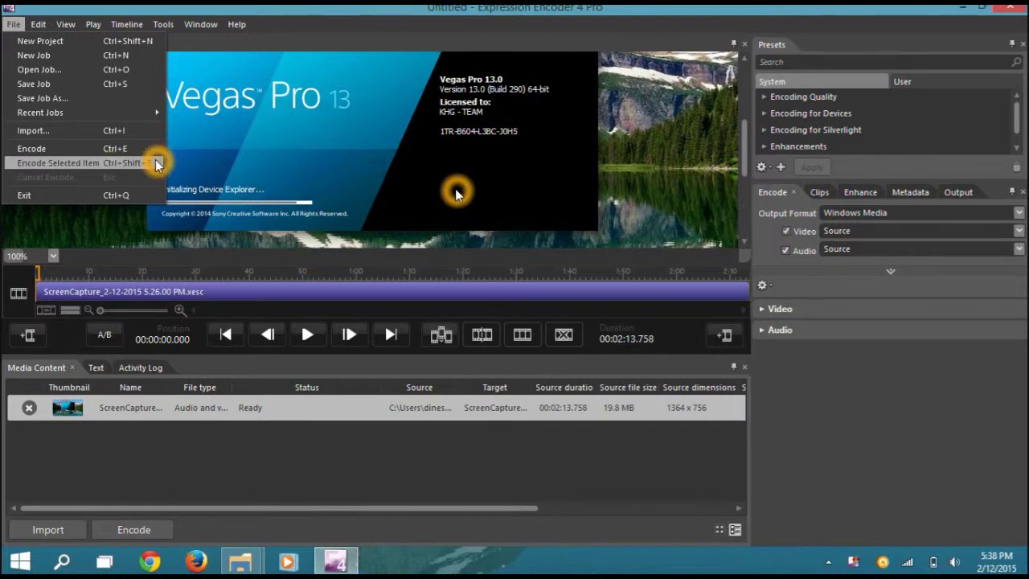
left_click(127, 171)
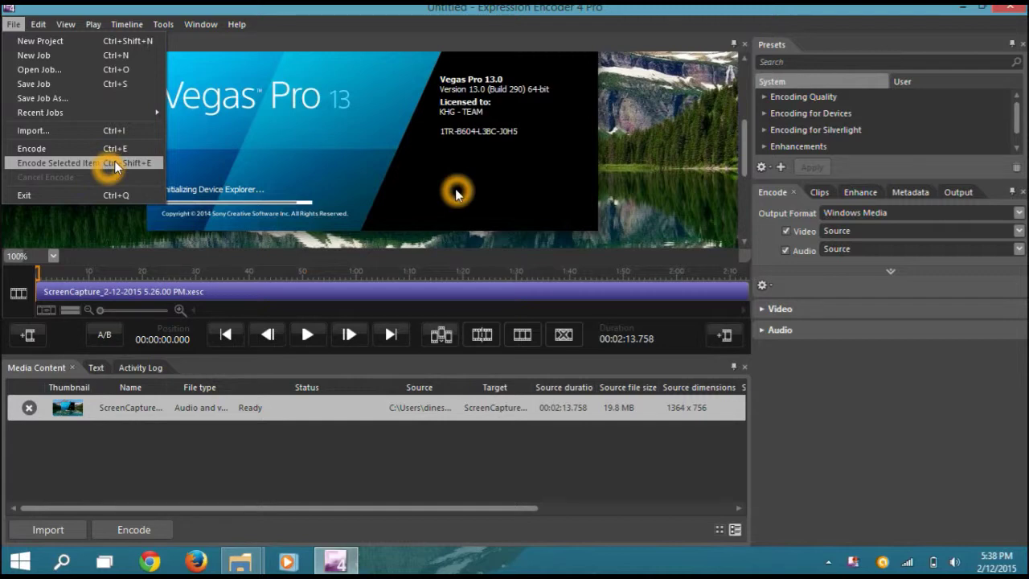
left_click(114, 165)
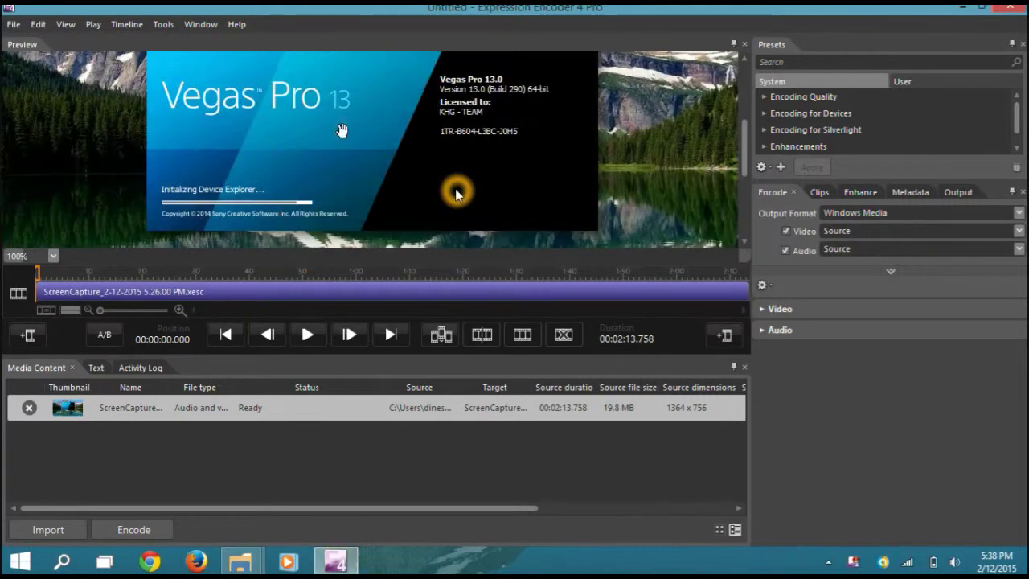
- Switch to File Explorer and open the Expression Encoder folder inside Documents > Expression
mouse_move(240, 560)
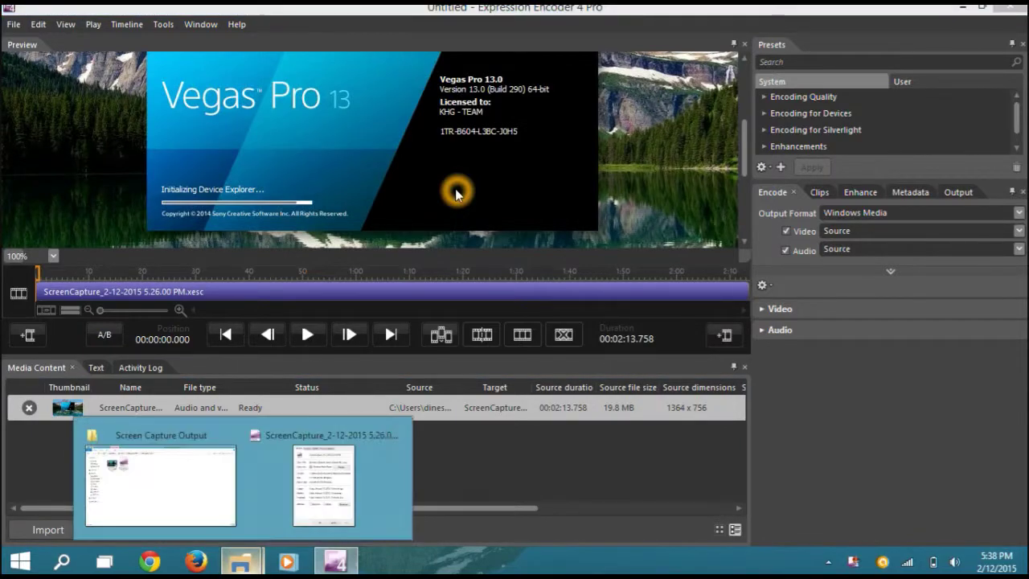
mouse_move(278, 524)
left_click(163, 487)
left_click(73, 221)
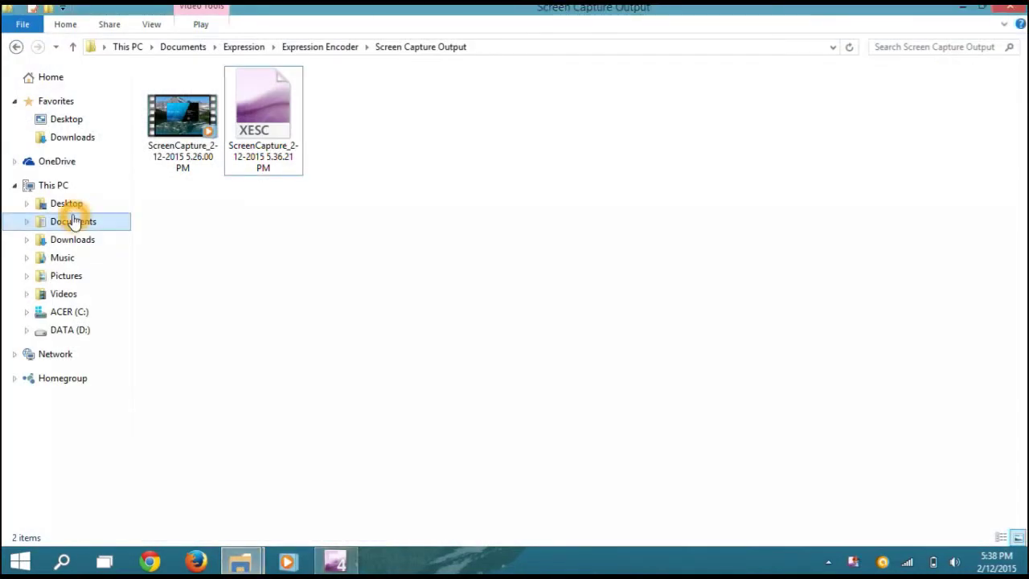
double_click(244, 142)
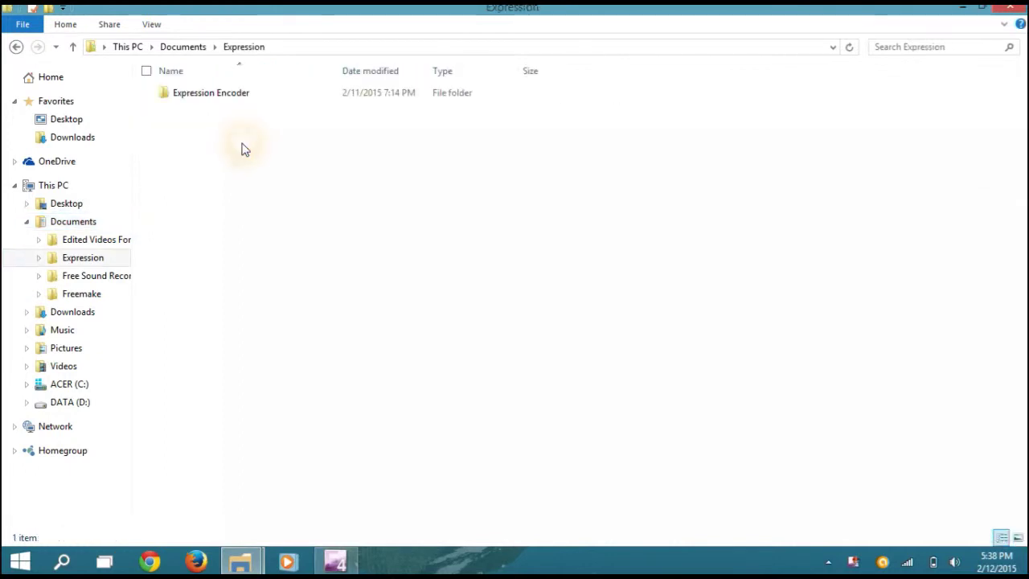
double_click(296, 90)
left_click(296, 90)
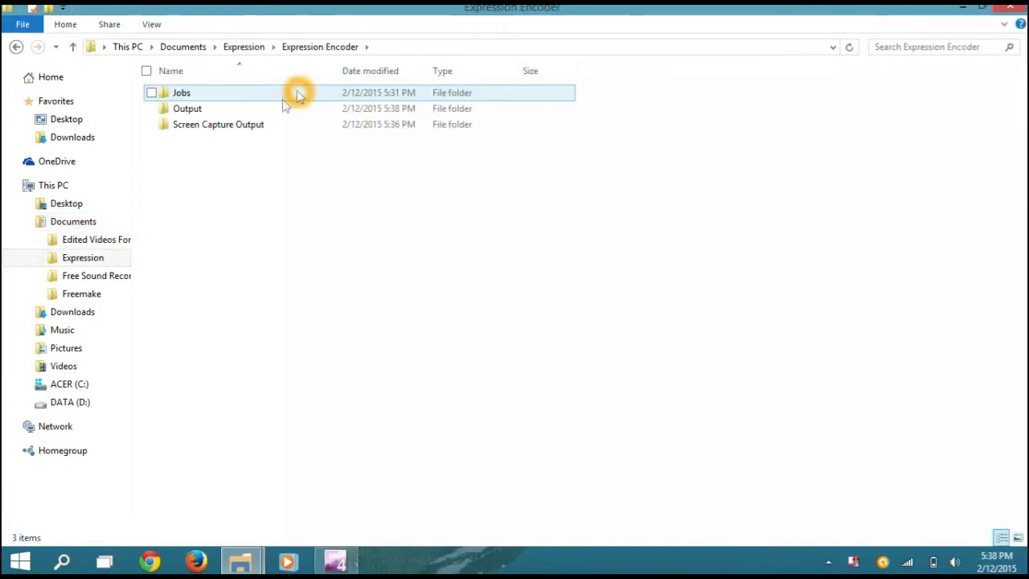
left_click(269, 112)
left_click(254, 123)
left_click(259, 110)
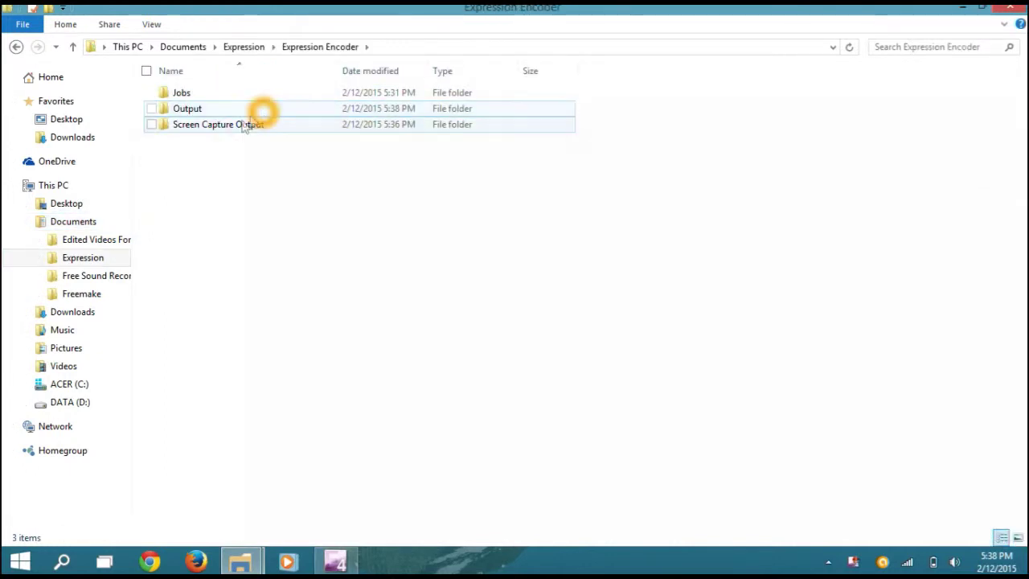
left_click(237, 125)
left_click(200, 109)
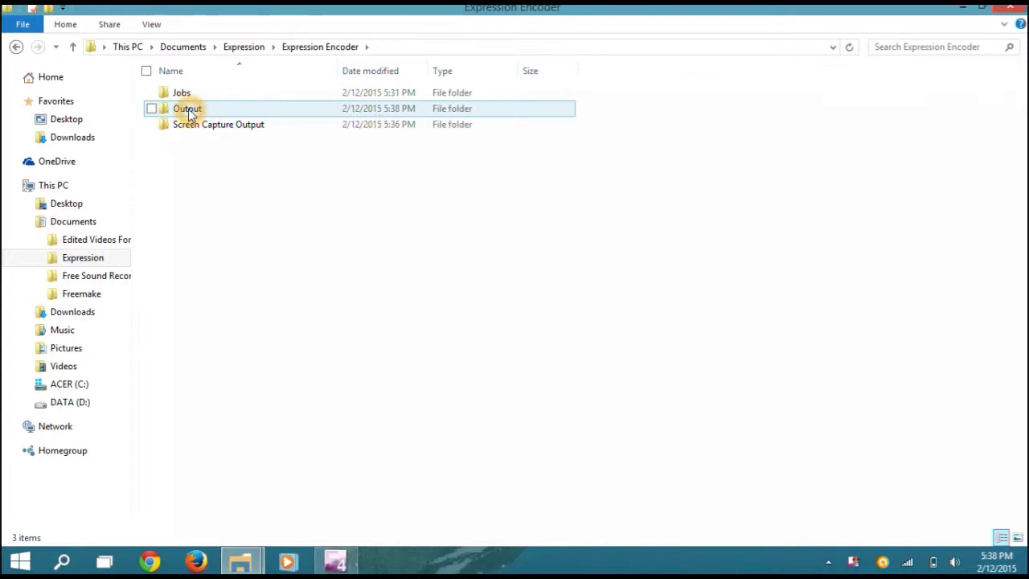
left_click(222, 127)
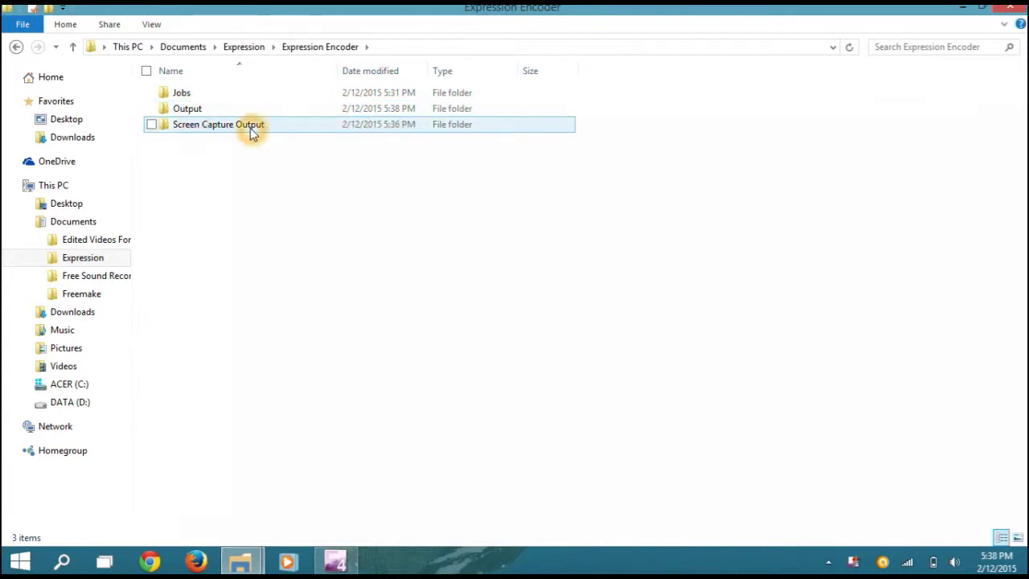
- Open the Output folder inside the Expression Encoder folder
left_click(231, 111)
double_click(232, 108)
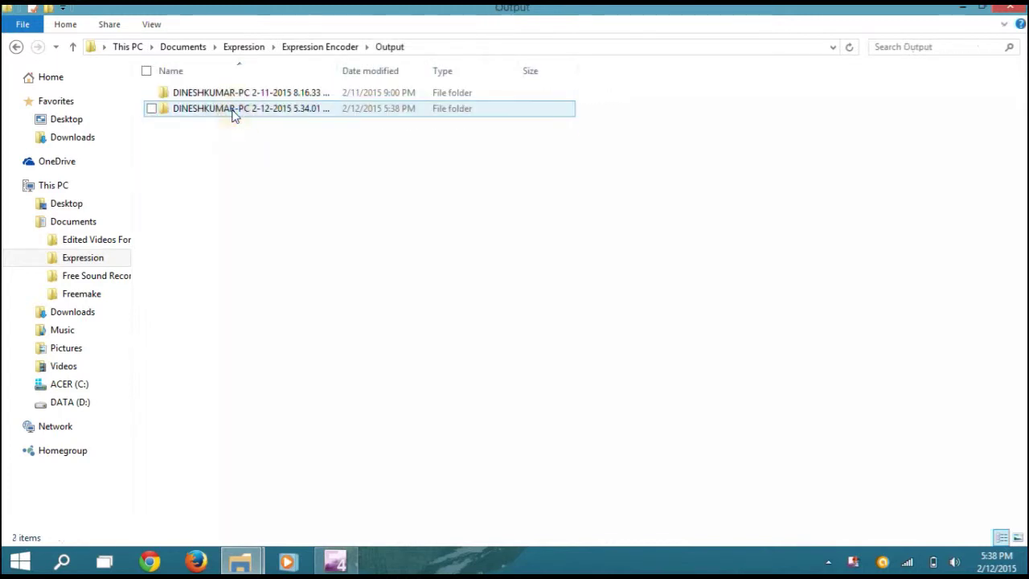
left_click(241, 93)
double_click(241, 93)
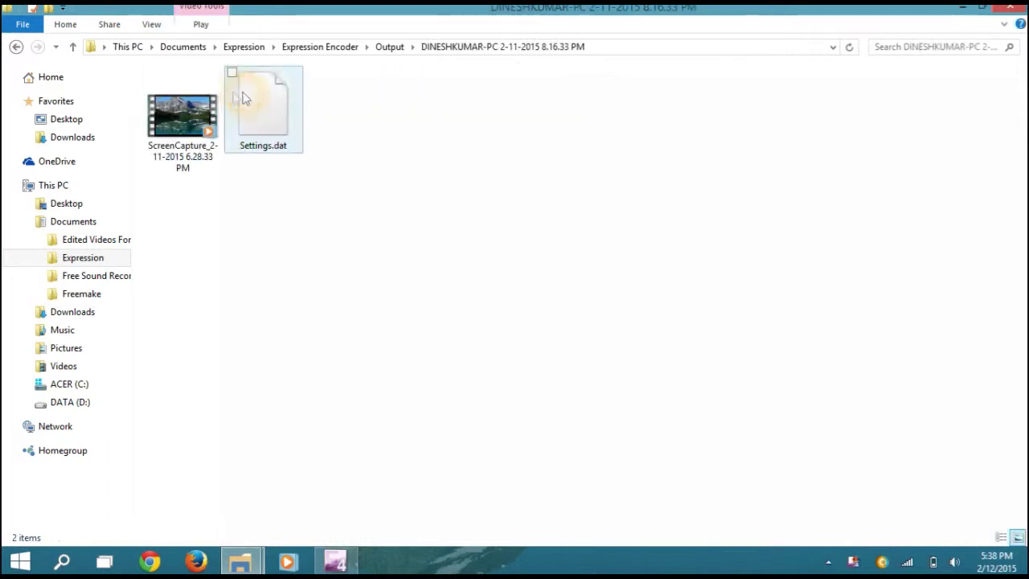
left_click(16, 47)
- Open the encoding job folder dated 2-12-2015 5.34.01 PM
double_click(257, 112)
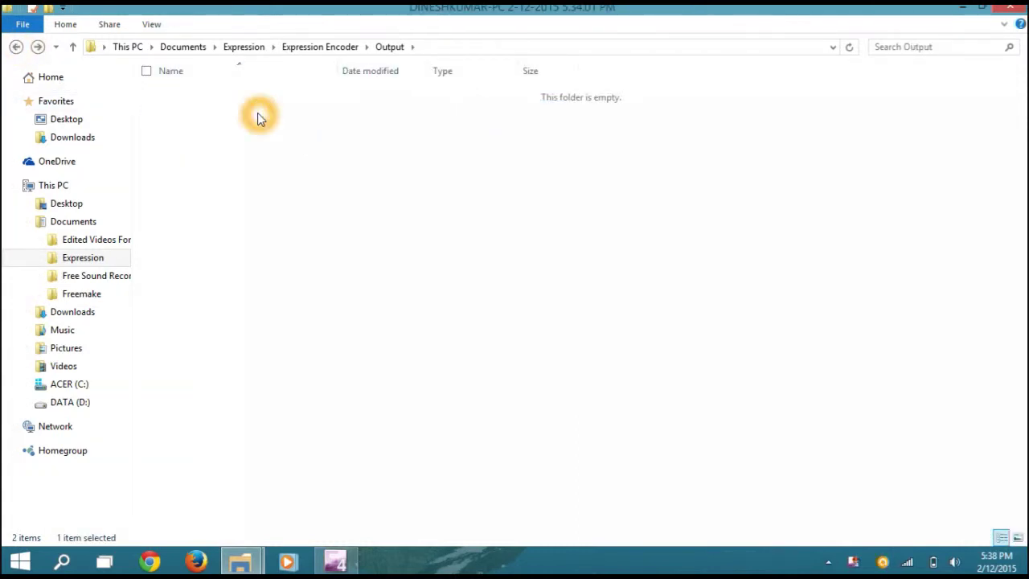
left_click(198, 108)
left_click(197, 202)
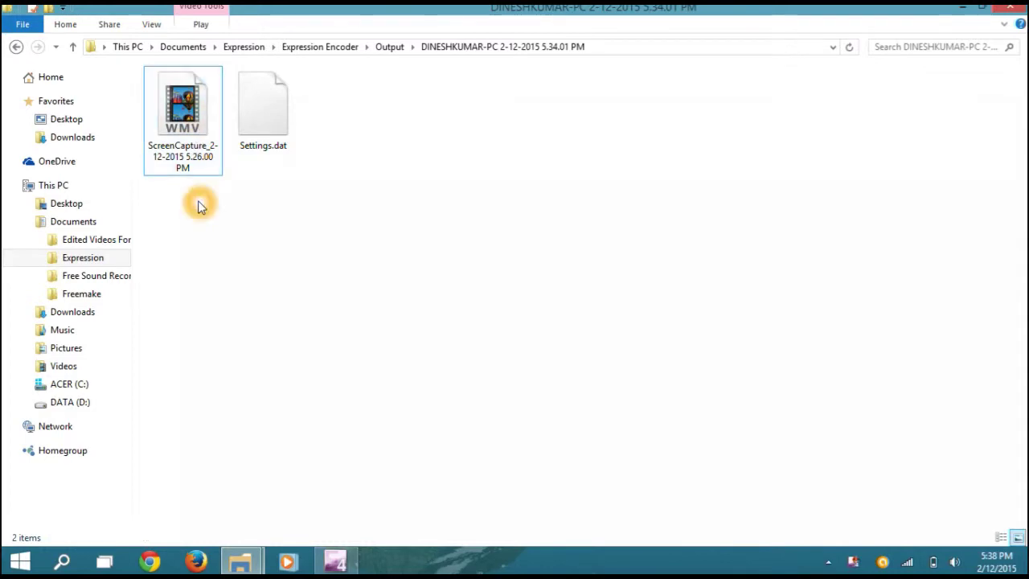
- Play the encoded ScreenCapture_2-12-2015 5.26.00 PM video in Windows Media Player, skip ahead to about 00:26, and close the player
left_click(187, 102)
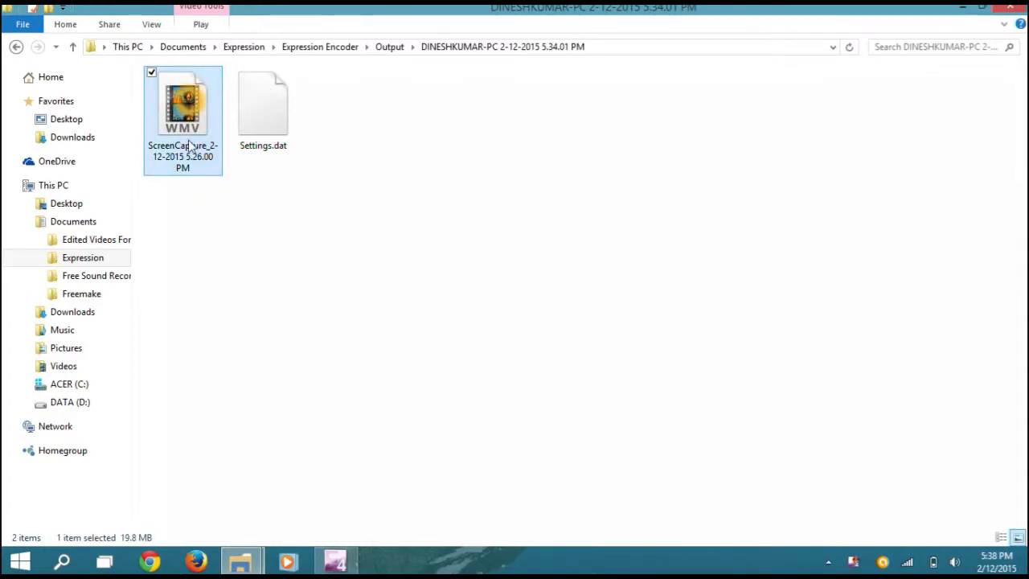
double_click(189, 144)
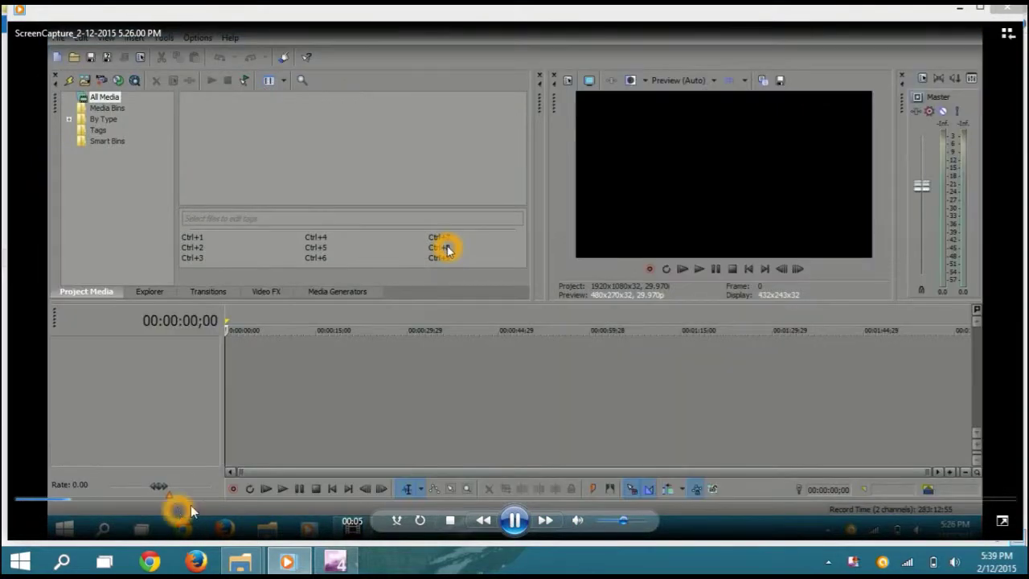
left_click(217, 499)
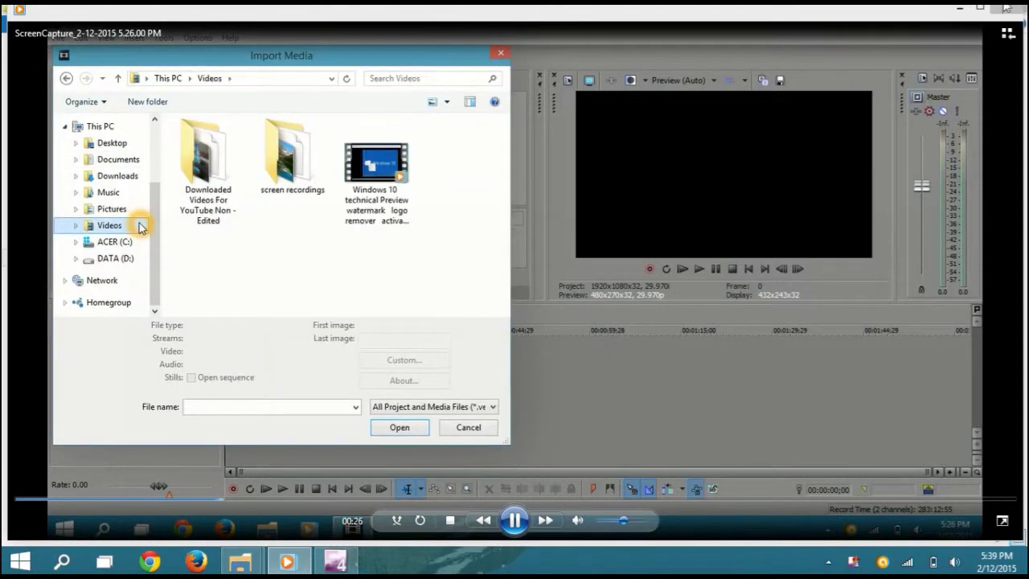
left_click(1007, 8)
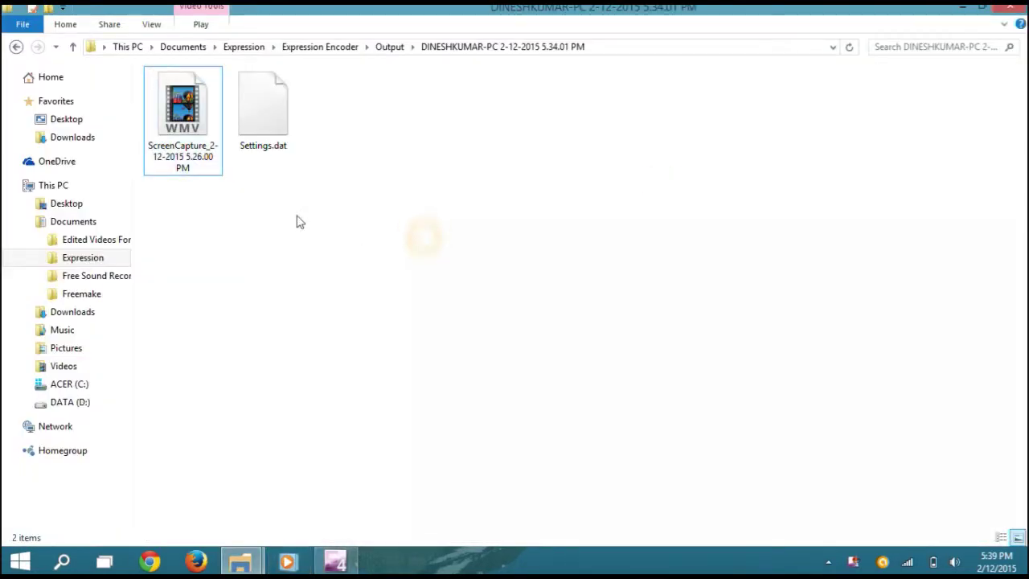
- Examine the encoded WMV file's properties, checking its video and audio details and file type, and close them
left_click(198, 159)
right_click(199, 160)
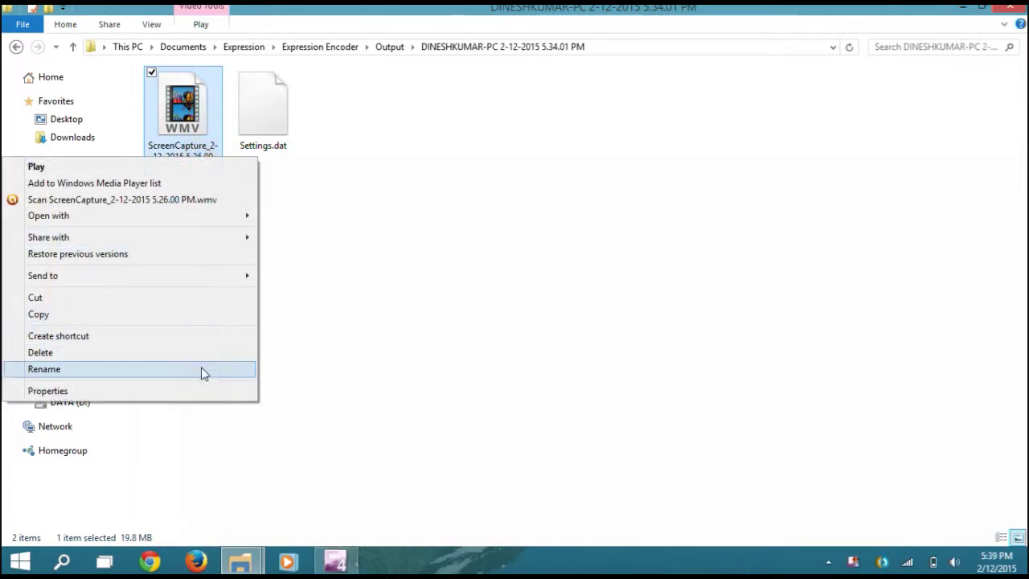
left_click(199, 388)
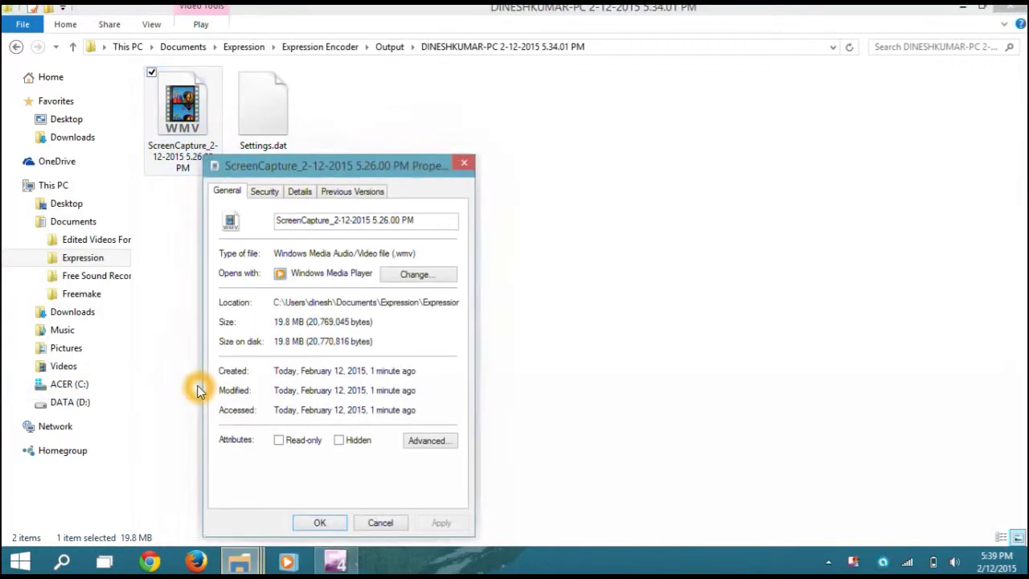
left_click_drag(350, 167, 394, 97)
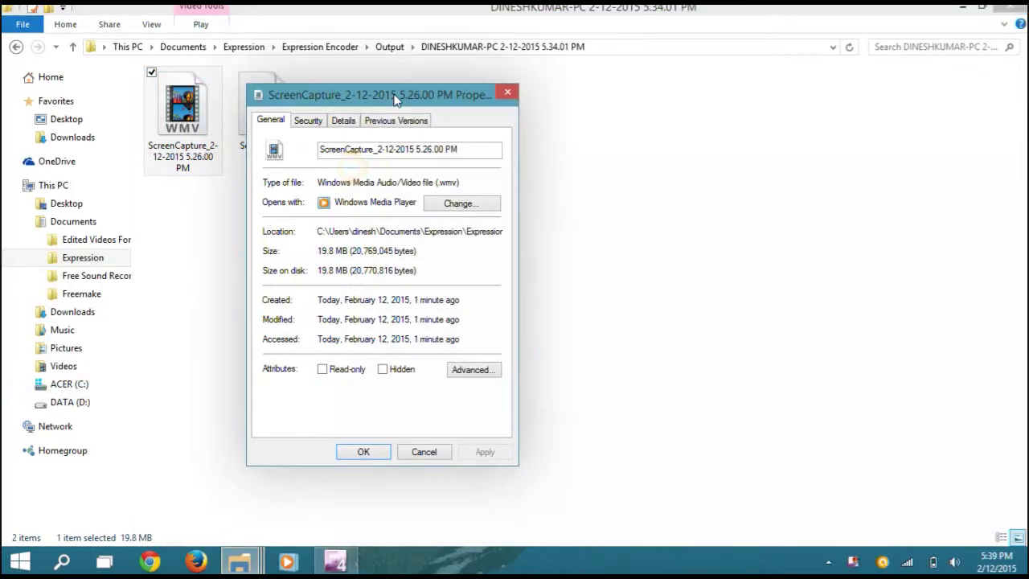
left_click(344, 122)
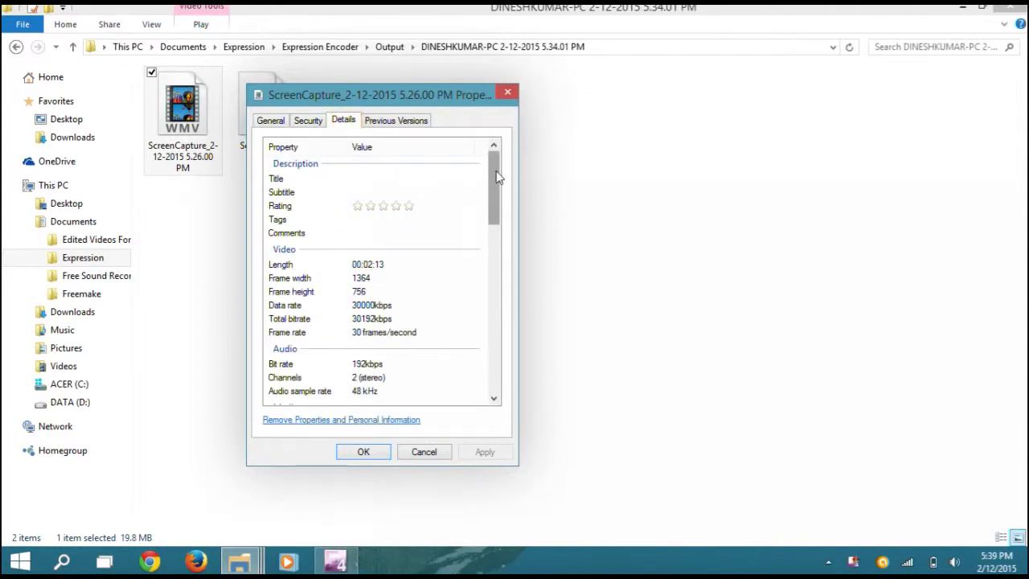
left_click_drag(496, 175, 506, 153)
left_click(275, 120)
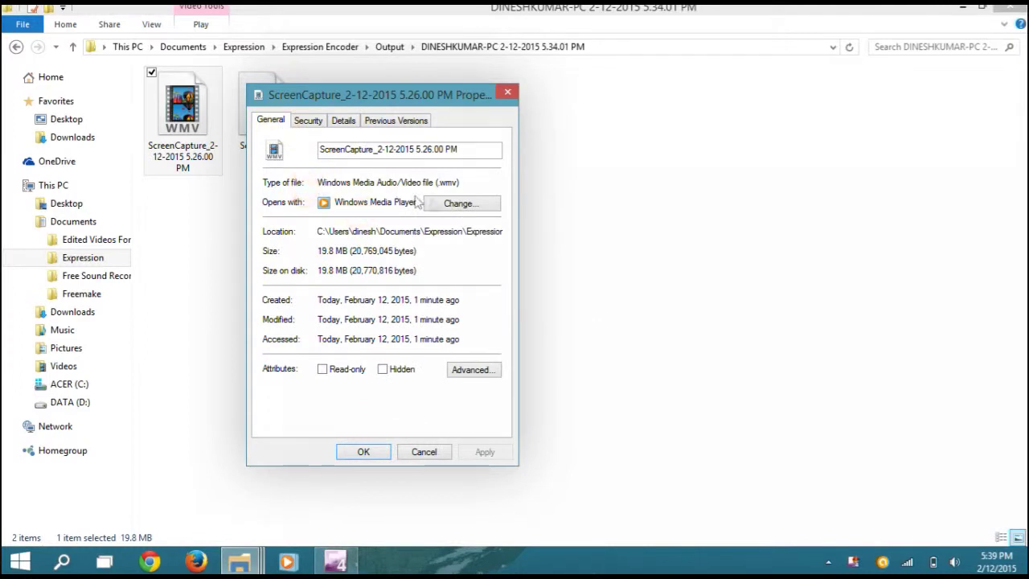
left_click(449, 185)
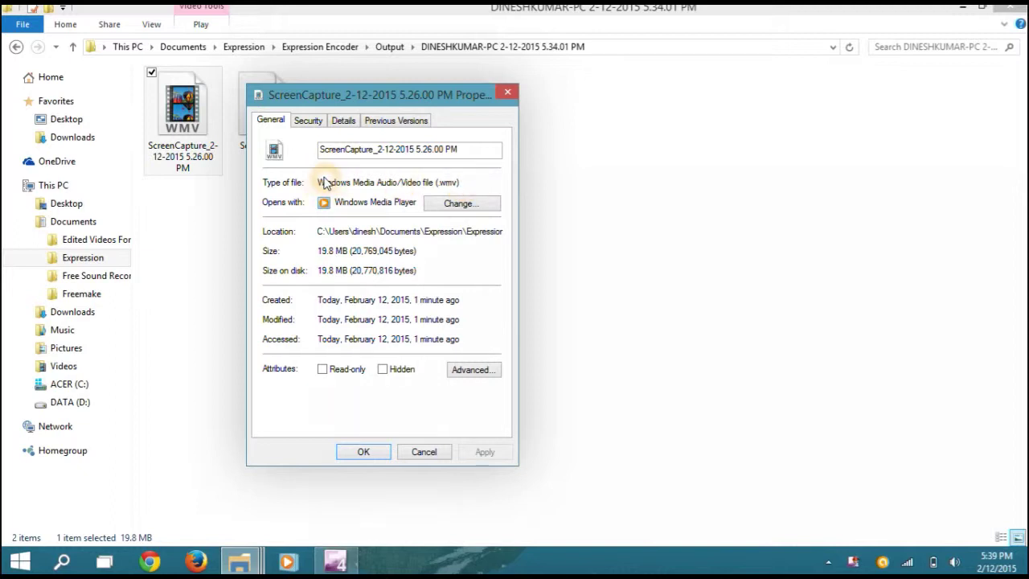
left_click(502, 100)
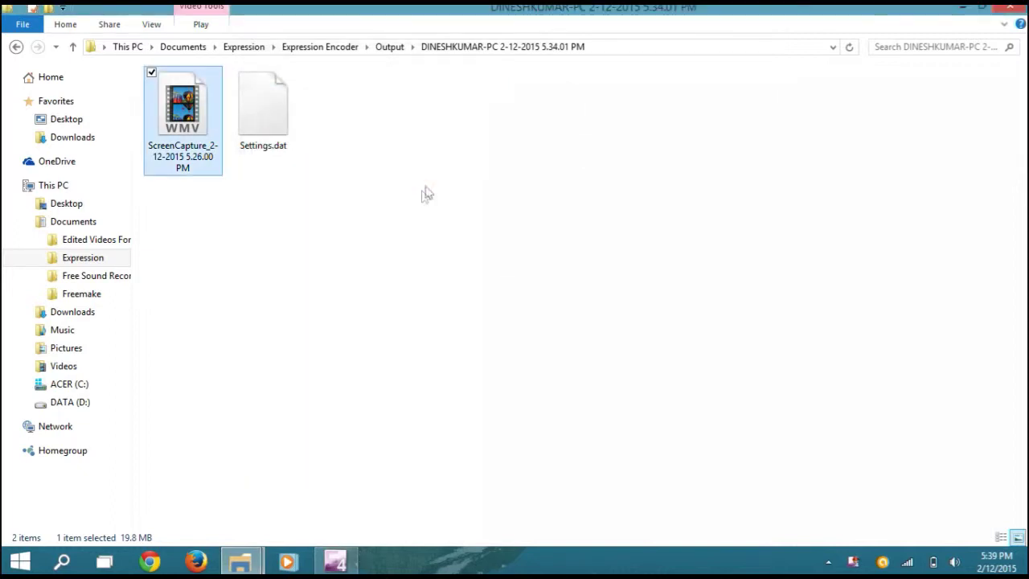
- Return to the desktop and close the original .xesc capture's properties window
left_click(423, 194)
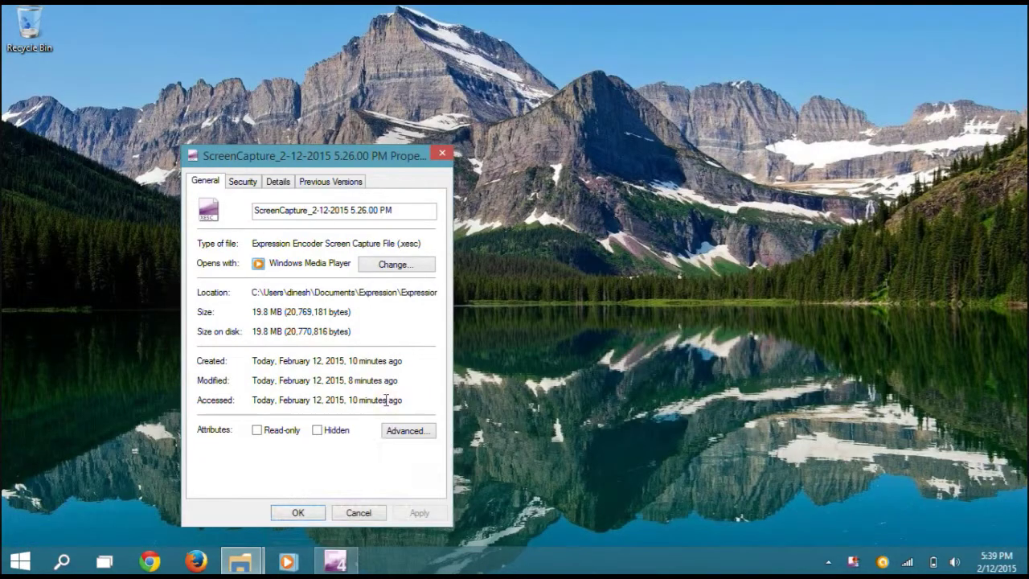
left_click(312, 514)
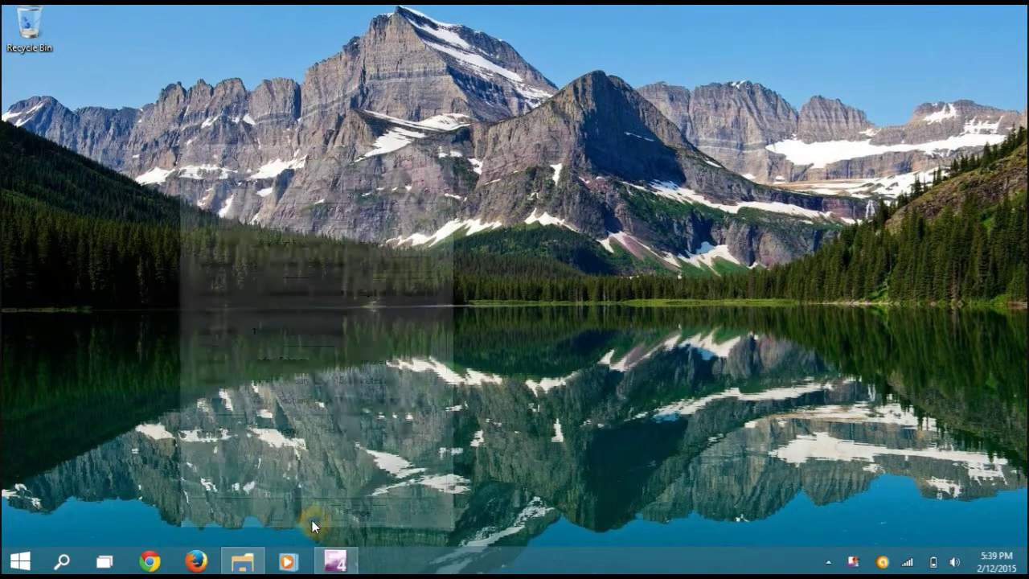